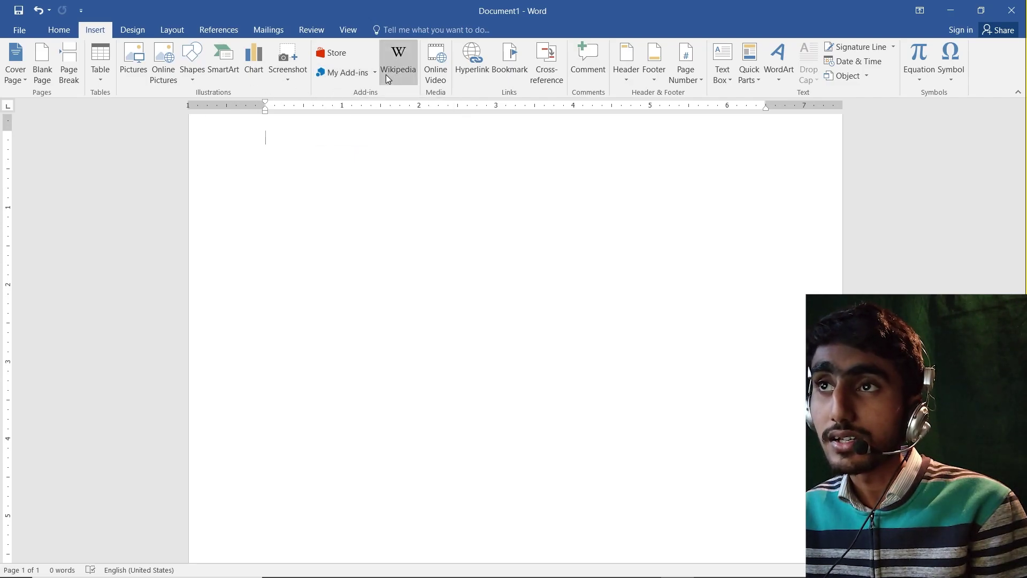
- In the Word options for add-ins, choose Word Add-ins as the type to manage and confirm the options
{"action": "left_click", "coordinate": [20, 31]}
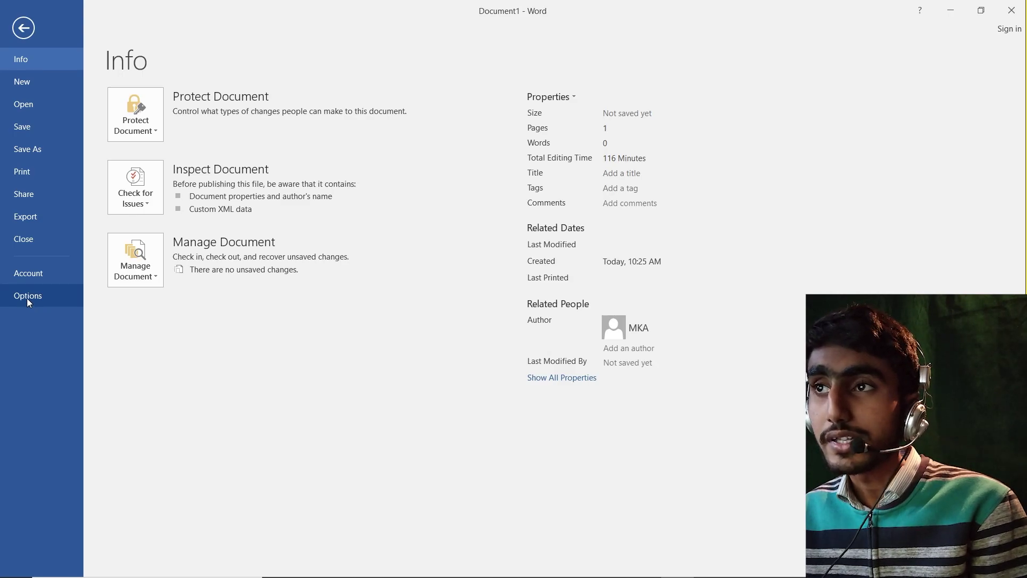
{"action": "left_click", "coordinate": [27, 297]}
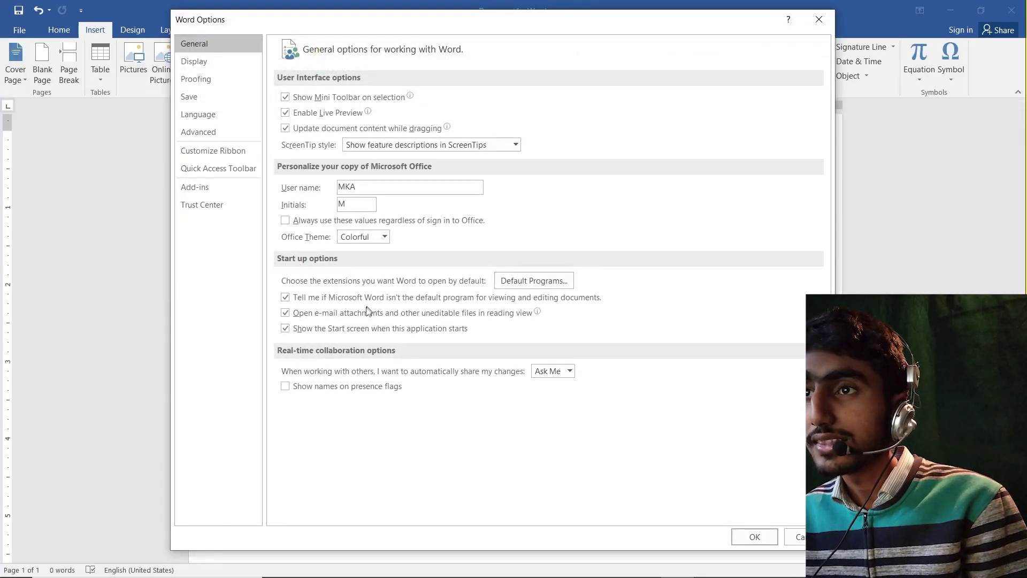
{"action": "left_click", "coordinate": [219, 190]}
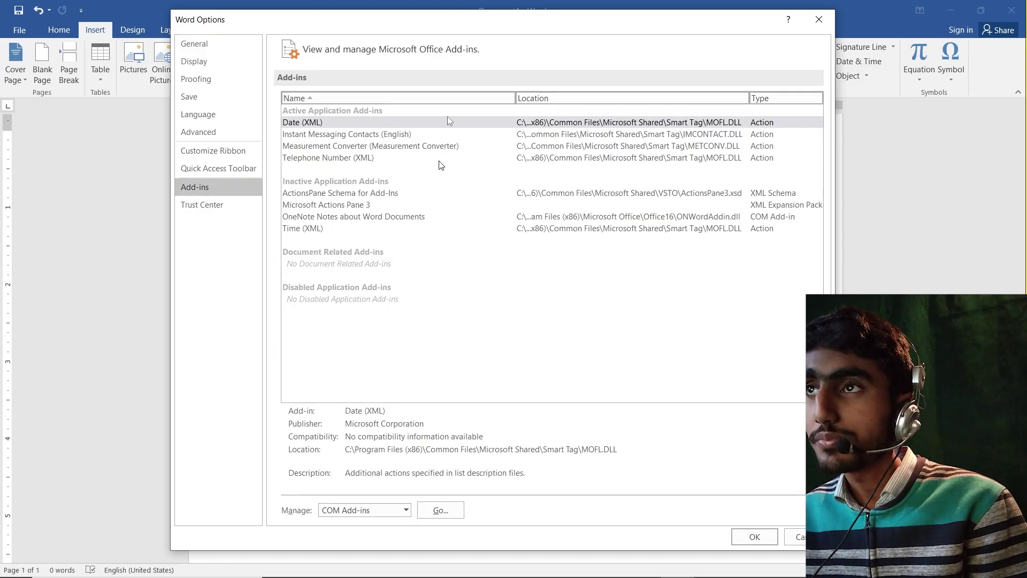
{"action": "mouse_move", "coordinate": [477, 26]}
{"action": "left_mouse_down"}
{"action": "mouse_move", "coordinate": [484, 5]}
{"action": "mouse_move", "coordinate": [484, 16]}
{"action": "left_mouse_up"}
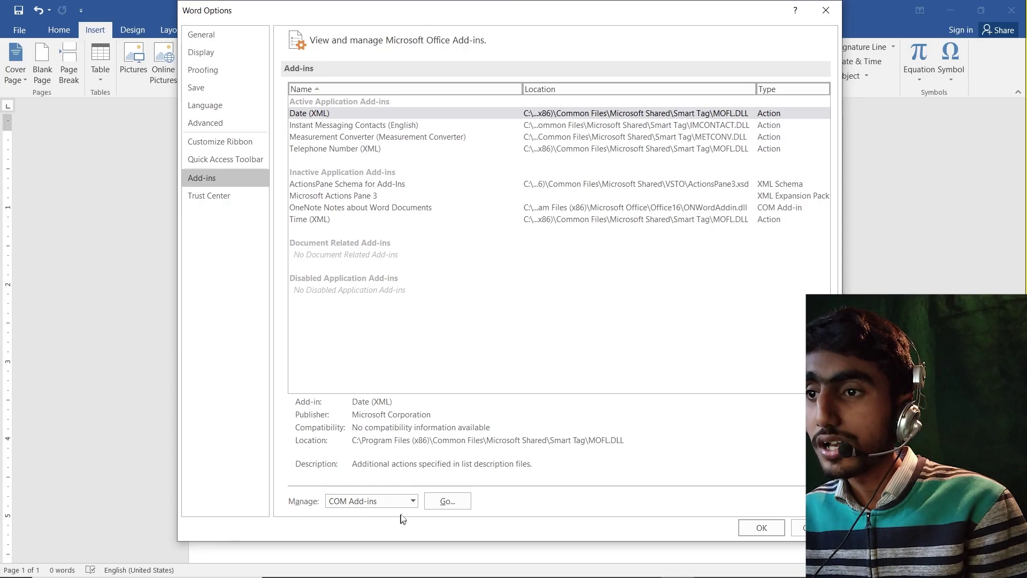
{"action": "left_click", "coordinate": [418, 503]}
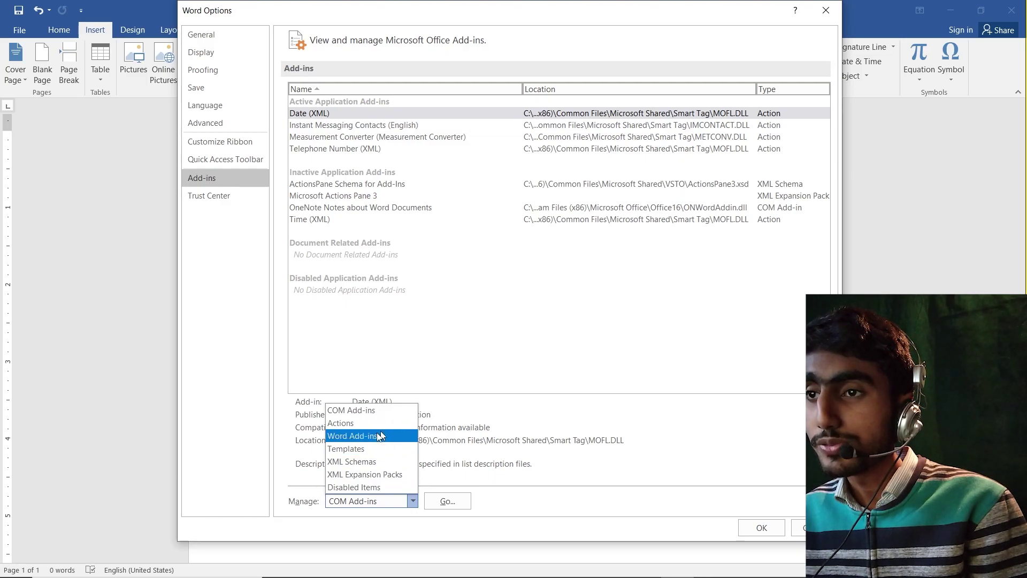
{"action": "left_click", "coordinate": [339, 436]}
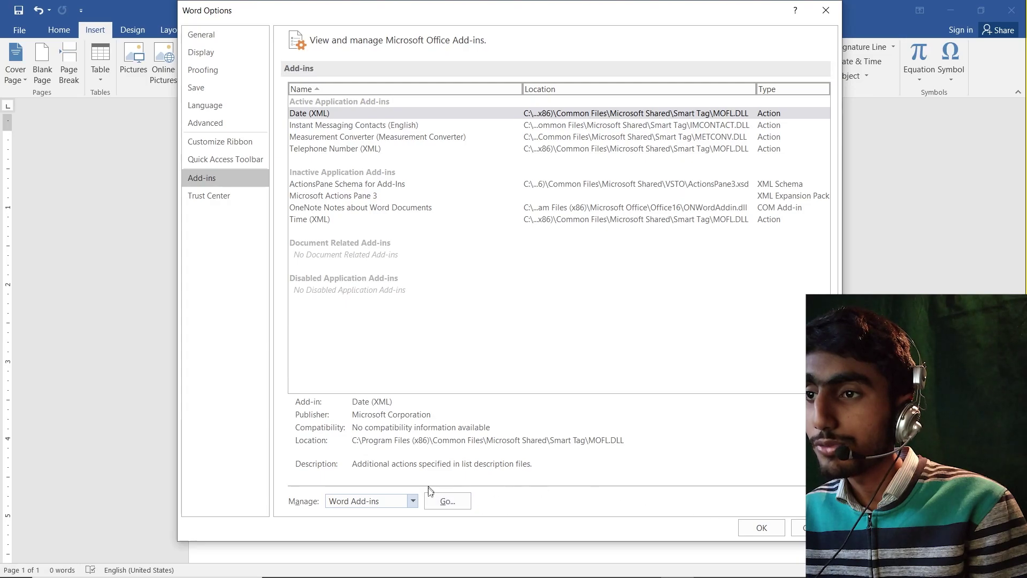
{"action": "left_click", "coordinate": [771, 528]}
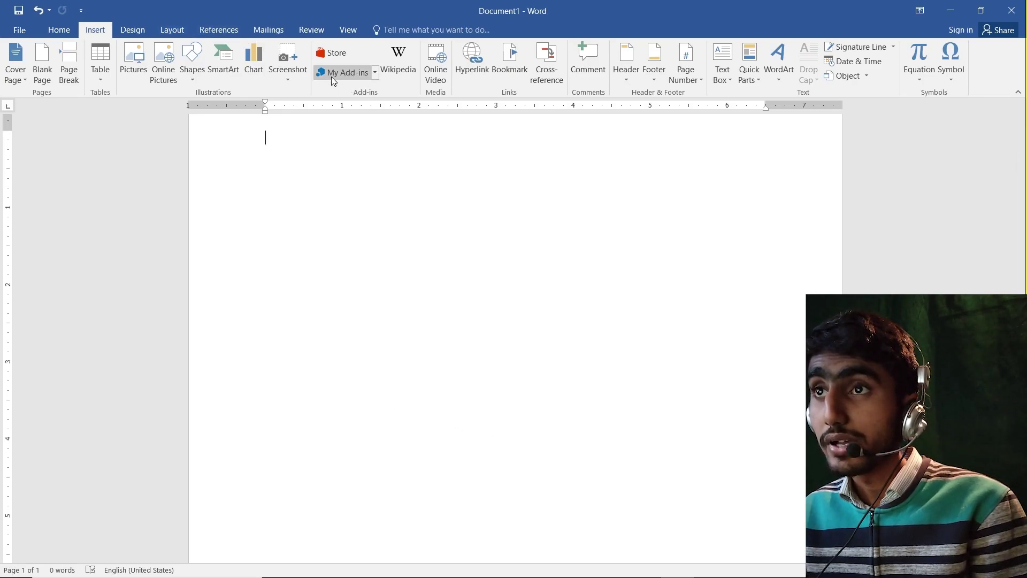
- Browse the Office add-in store, add the Wikipedia add-in, and accept its license terms
{"action": "left_click", "coordinate": [375, 75]}
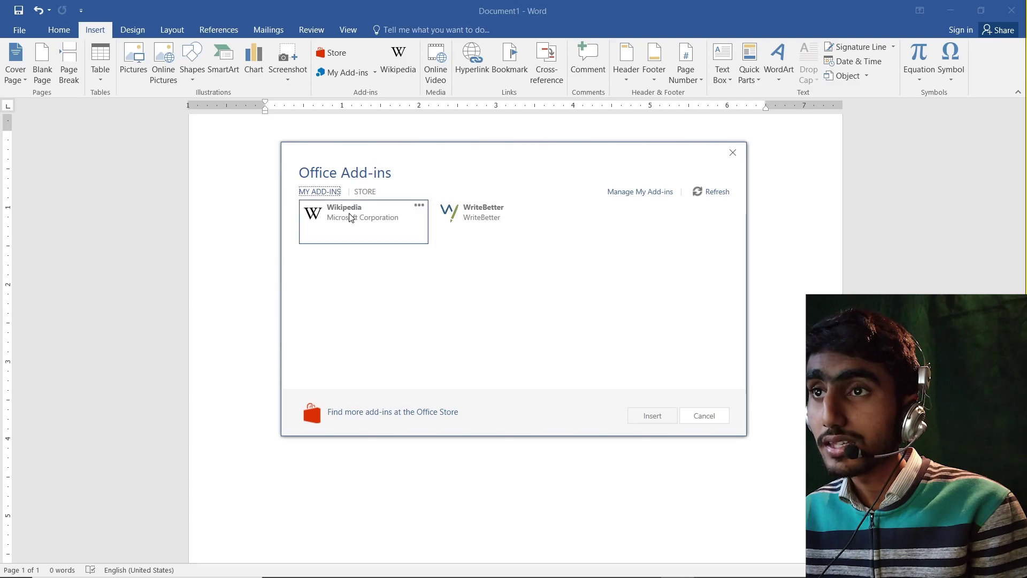
{"action": "left_click", "coordinate": [364, 191]}
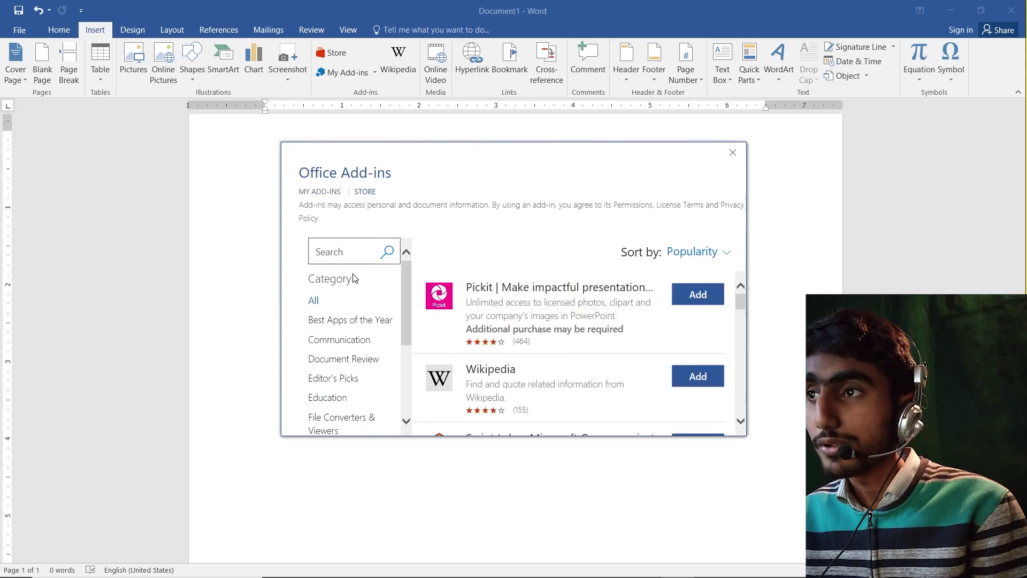
{"action": "scroll", "coordinate": [535, 334], "scroll_direction": "down", "scroll_amount": 1}
{"action": "scroll", "coordinate": [482, 321], "scroll_direction": "up", "scroll_amount": 1}
{"action": "scroll", "coordinate": [512, 322], "scroll_direction": "down", "scroll_amount": 4}
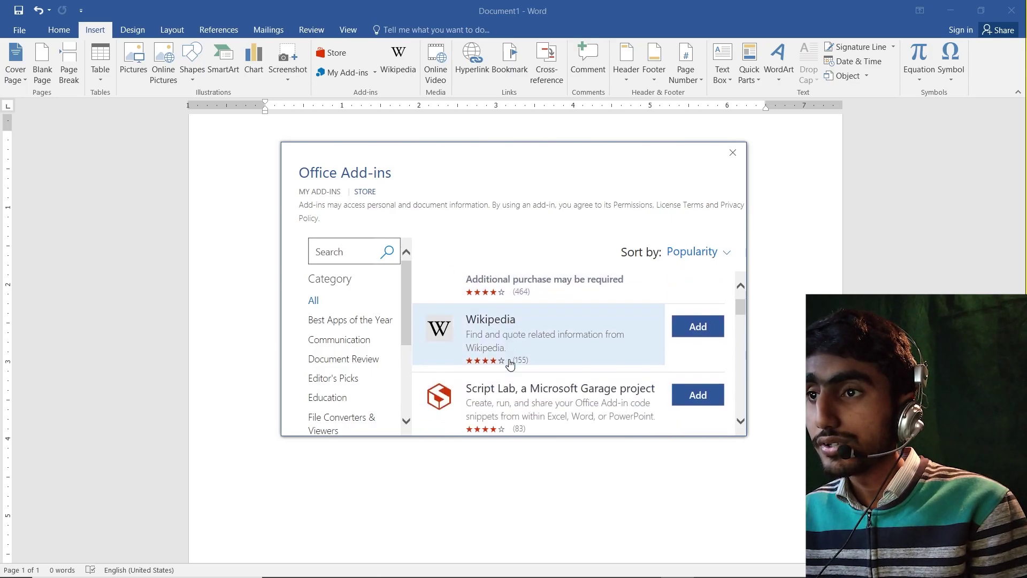
{"action": "scroll", "coordinate": [541, 374], "scroll_direction": "down", "scroll_amount": 5}
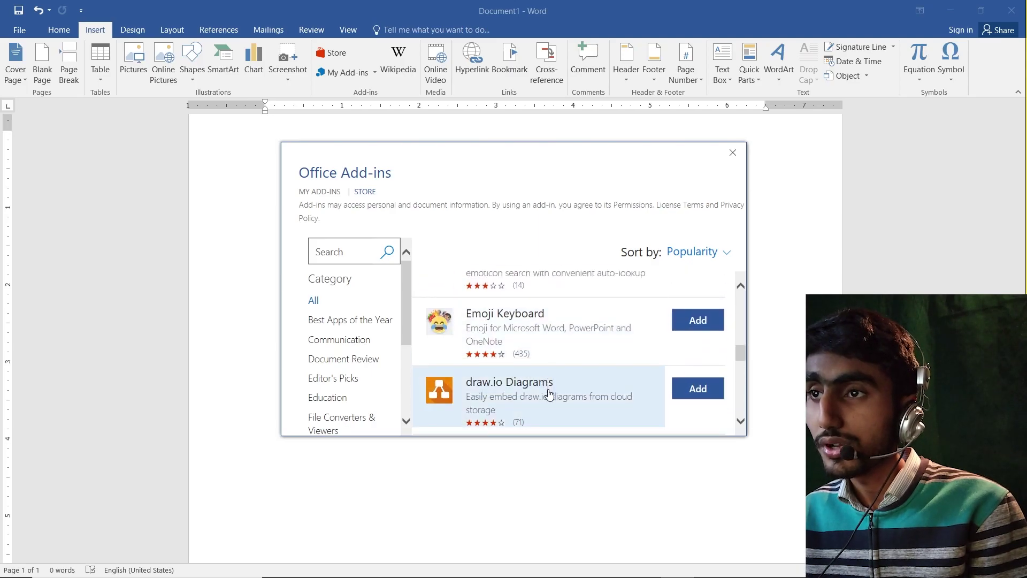
{"action": "scroll", "coordinate": [526, 395], "scroll_direction": "up", "scroll_amount": 2}
{"action": "scroll", "coordinate": [527, 396], "scroll_direction": "up", "scroll_amount": 6}
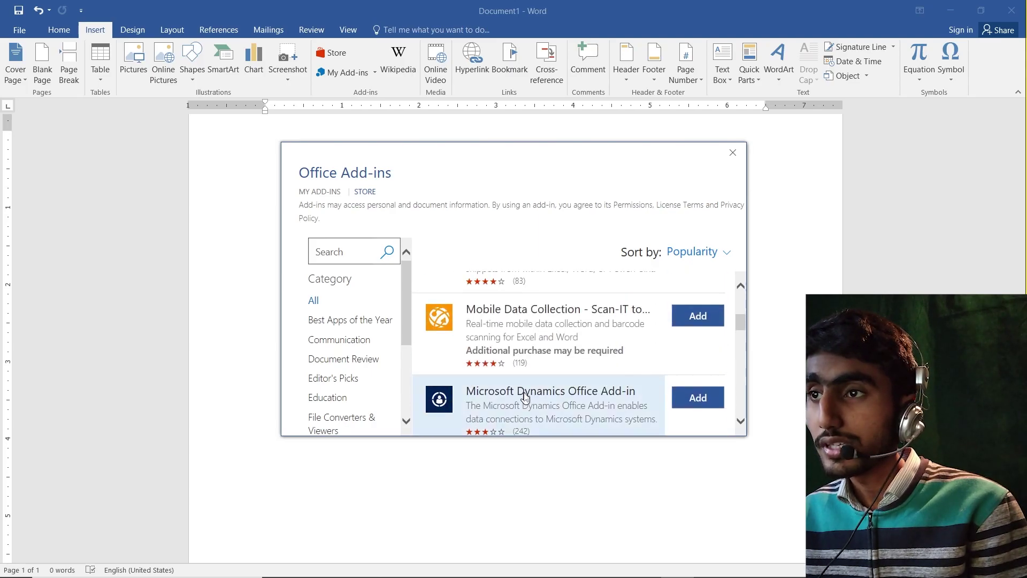
{"action": "left_click", "coordinate": [709, 387]}
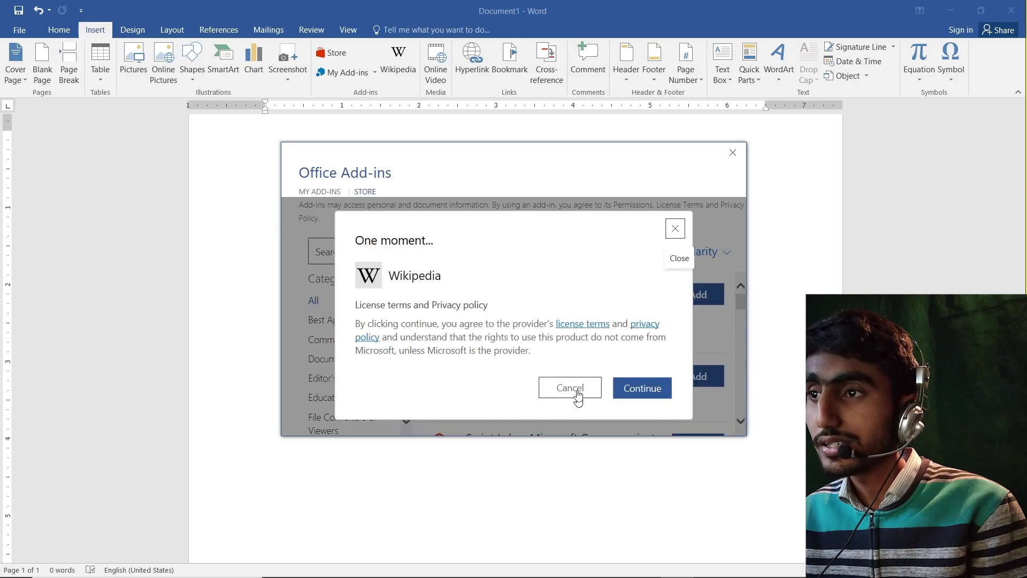
{"action": "left_click", "coordinate": [637, 397]}
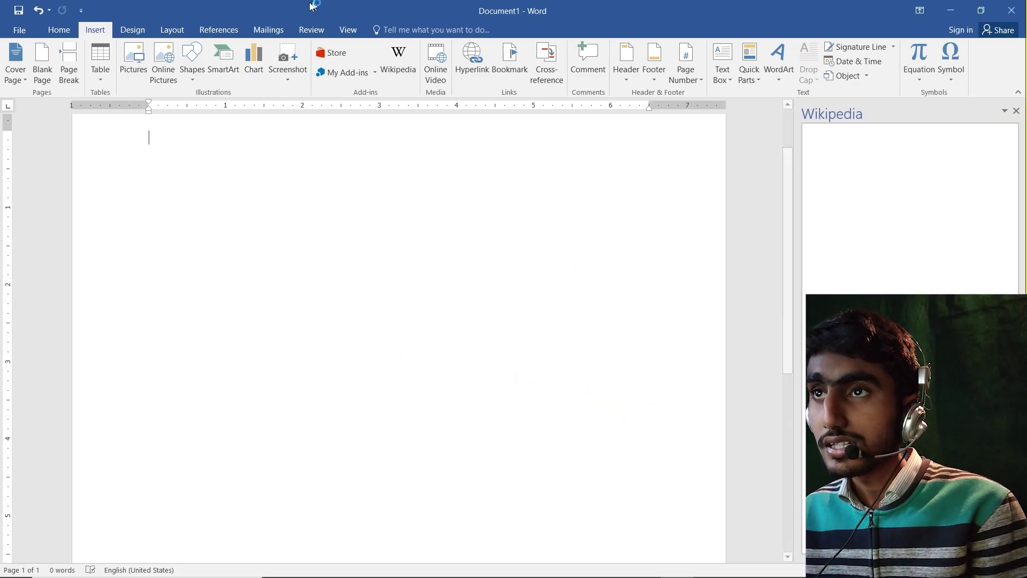
- Review the full list of installed add-ins and the options offered for Wikipedia, and close the add-ins dialog
{"action": "left_click", "coordinate": [376, 73]}
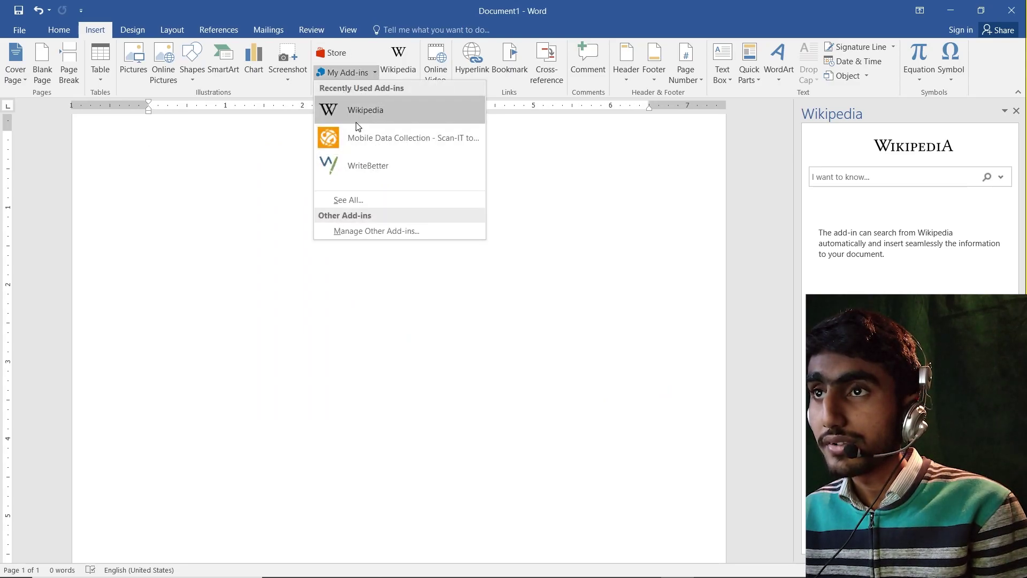
{"action": "left_click", "coordinate": [348, 200]}
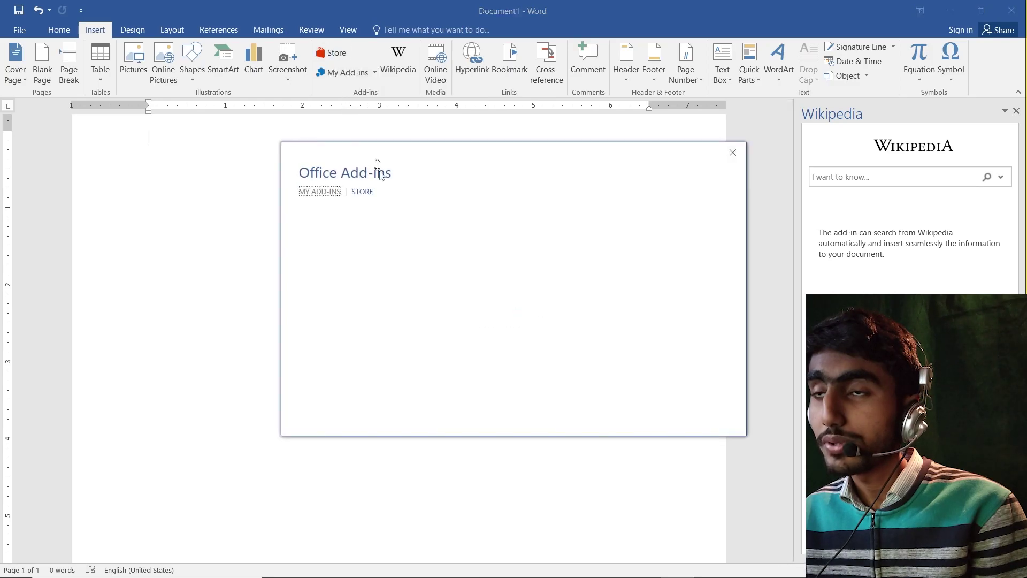
{"action": "left_click", "coordinate": [361, 193]}
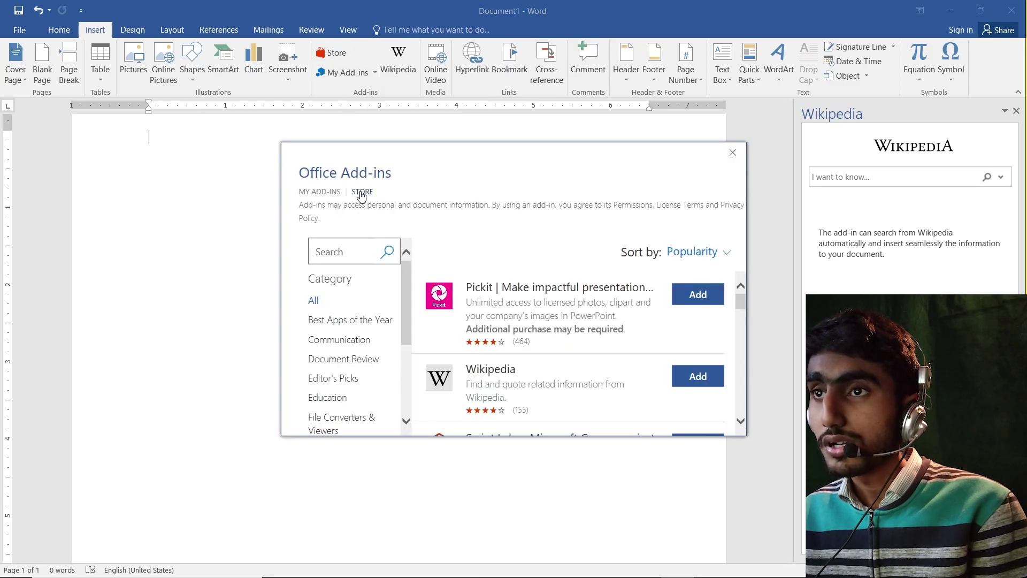
{"action": "left_click", "coordinate": [317, 193]}
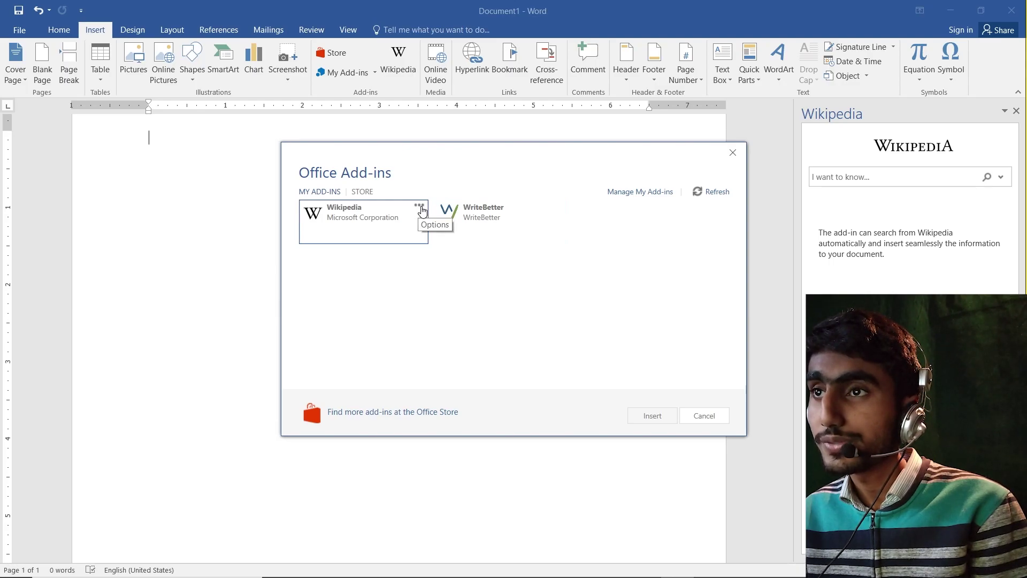
{"action": "left_click", "coordinate": [420, 209]}
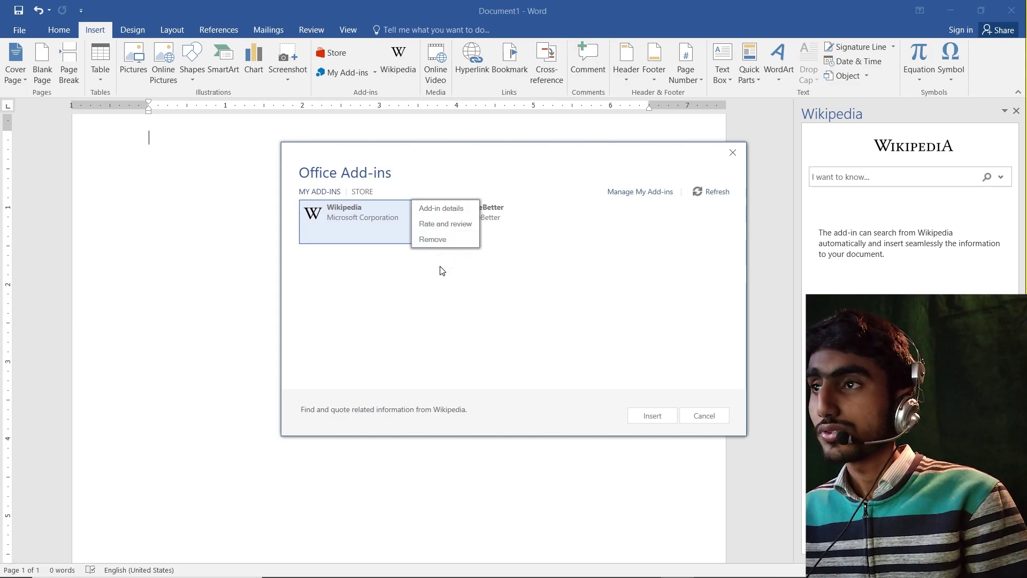
{"action": "left_click", "coordinate": [503, 256]}
{"action": "left_click", "coordinate": [732, 153]}
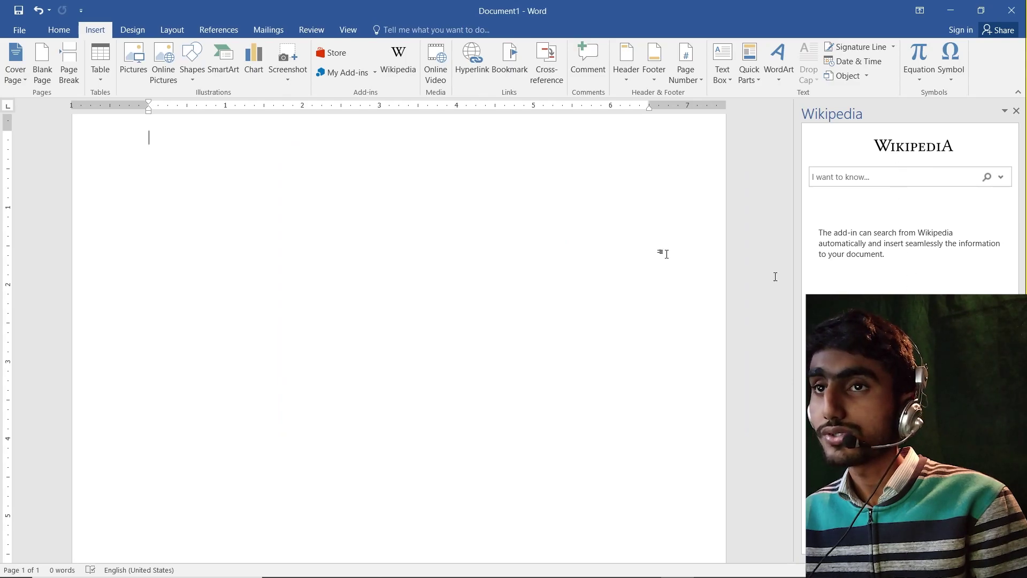
- Generate sample paragraphs at the start of the blank document with =rand()
{"action": "scroll", "coordinate": [234, 223], "scroll_direction": "up", "scroll_amount": 3}
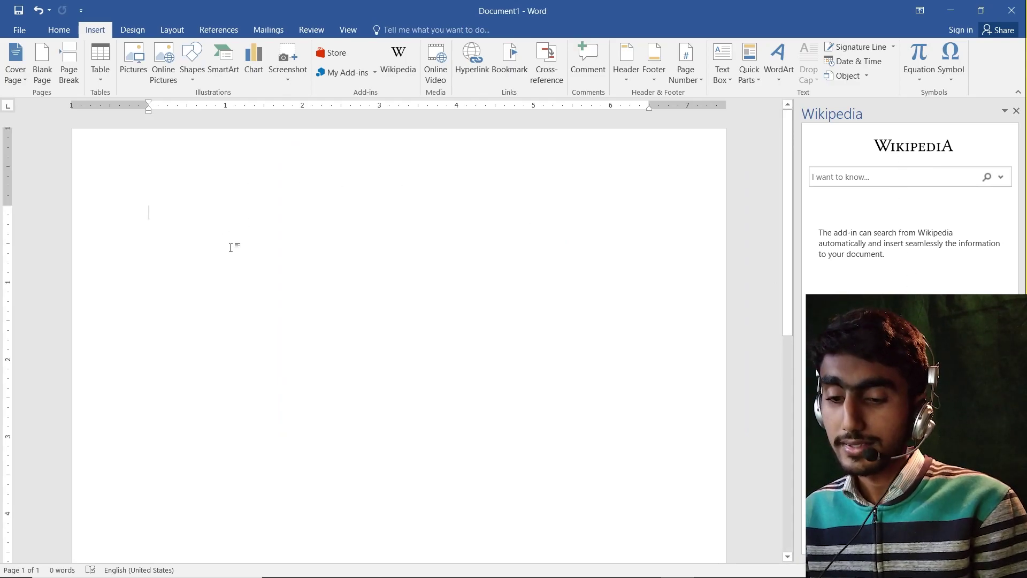
{"action": "type", "text": "=rand()"}
{"action": "key", "text": "Return"}
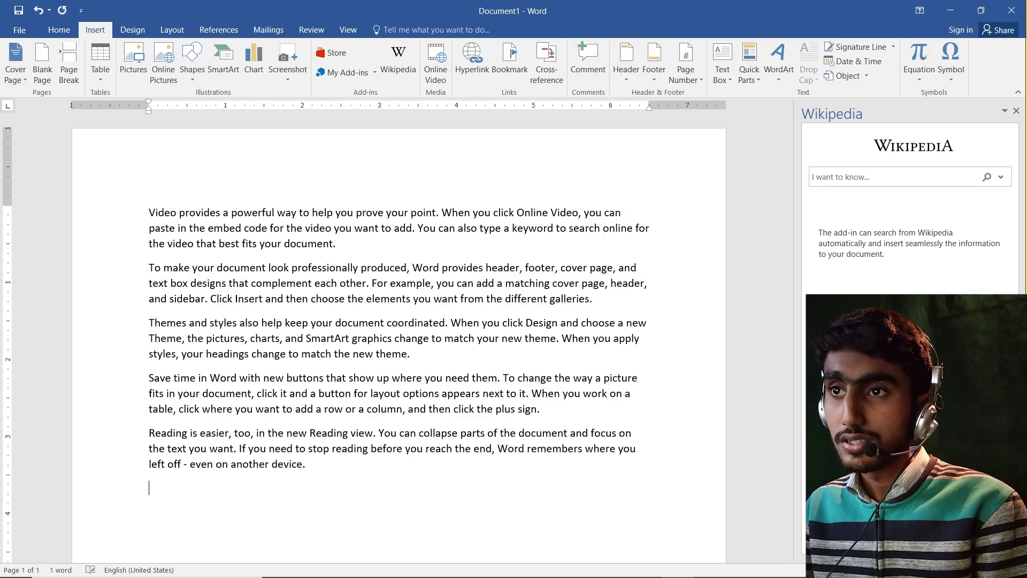
- Look up the word "pictures" from the third paragraph in the Wikipedia add-in
{"action": "scroll", "coordinate": [263, 261], "scroll_direction": "up", "scroll_amount": 4}
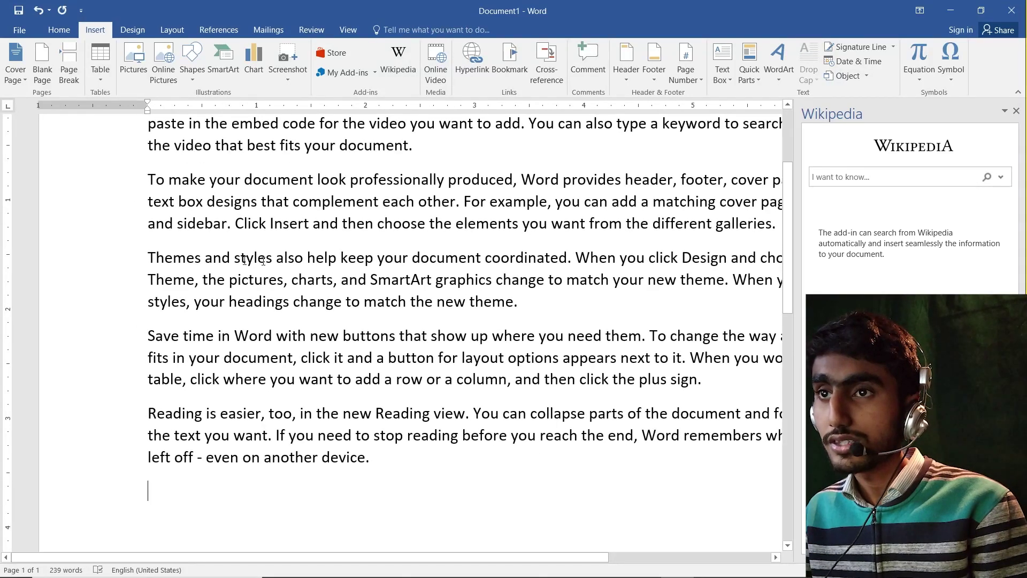
{"action": "left_click", "coordinate": [244, 282]}
{"action": "left_click_drag", "start_coordinate": [230, 282], "coordinate": [285, 277]}
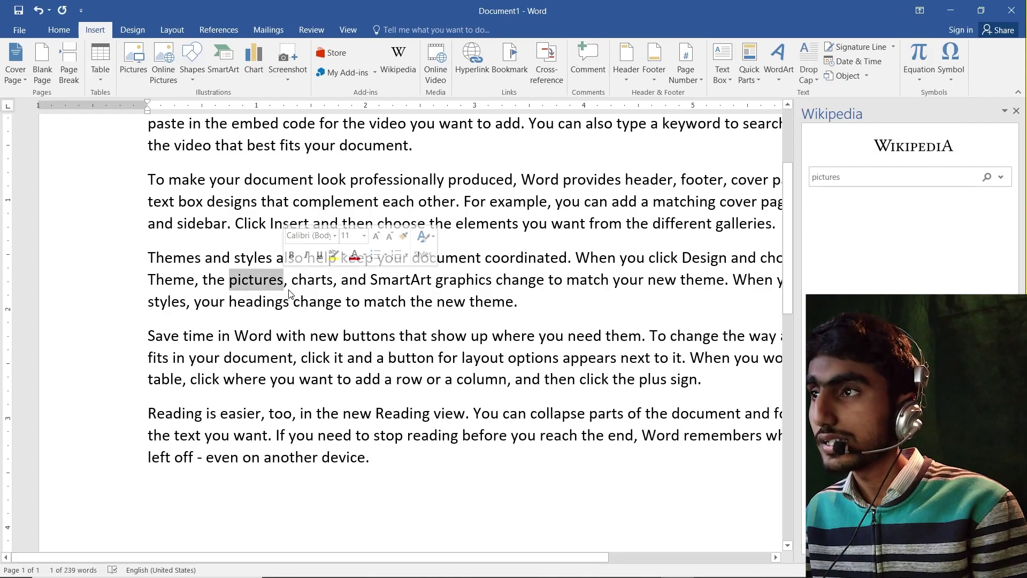
{"action": "scroll", "coordinate": [968, 419], "scroll_direction": "down", "scroll_amount": 5}
{"action": "scroll", "coordinate": [844, 249], "scroll_direction": "up", "scroll_amount": 5}
{"action": "scroll", "coordinate": [844, 249], "scroll_direction": "up", "scroll_amount": 1}
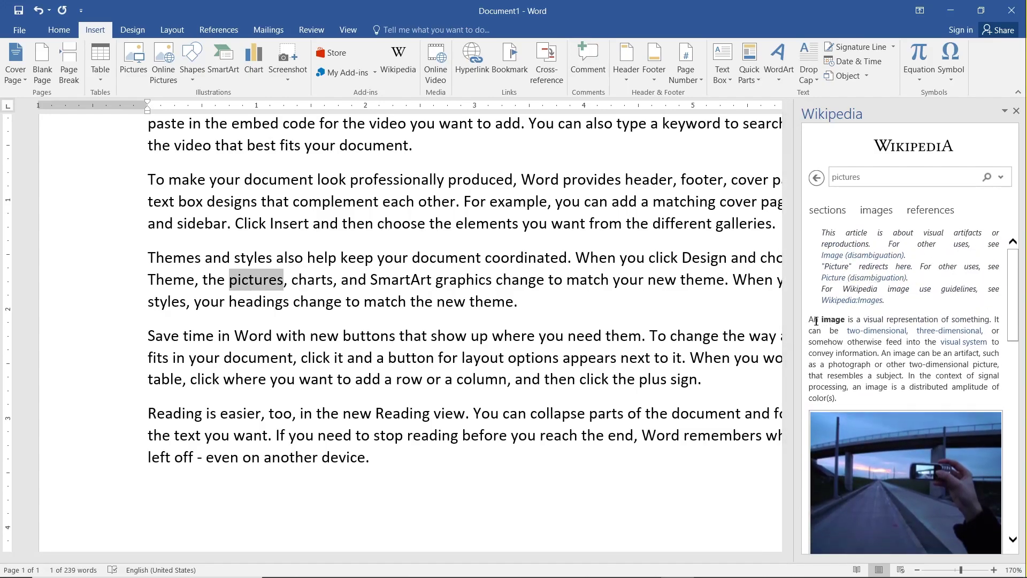
- Copy the Wikipedia article's opening paragraph on images, paste it after the document's last sentence, and undo the paste
{"action": "left_click_drag", "start_coordinate": [810, 320], "coordinate": [862, 405]}
{"action": "key", "text": "ctrl+c"}
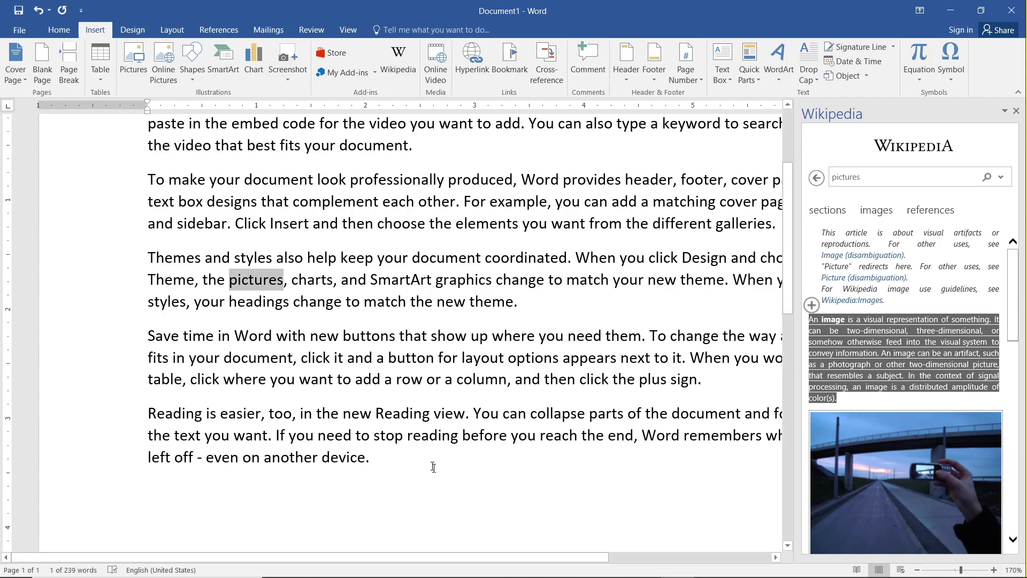
{"action": "left_click", "coordinate": [371, 460]}
{"action": "key", "text": "ctrl+v"}
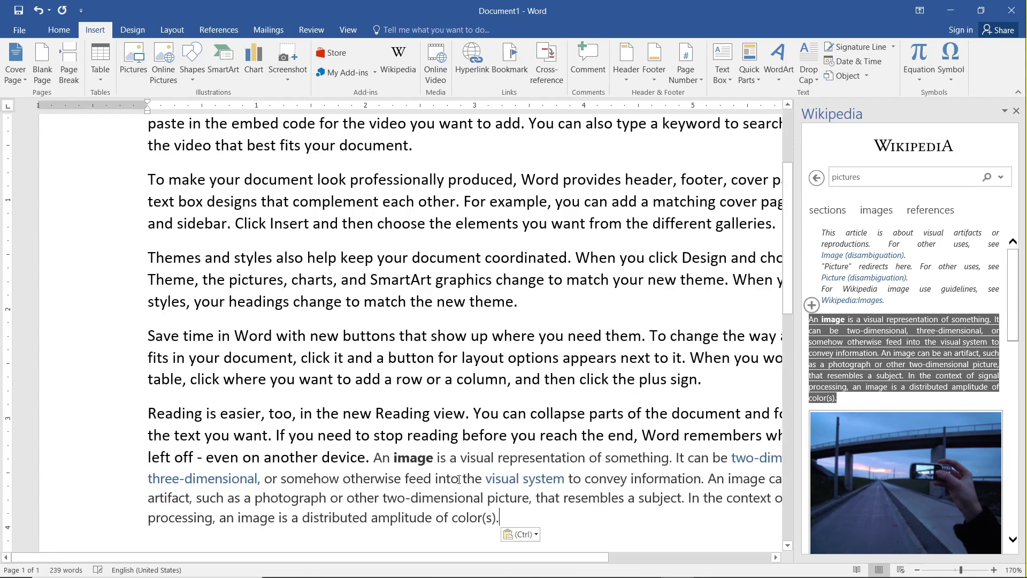
{"action": "key", "text": "ctrl+z"}
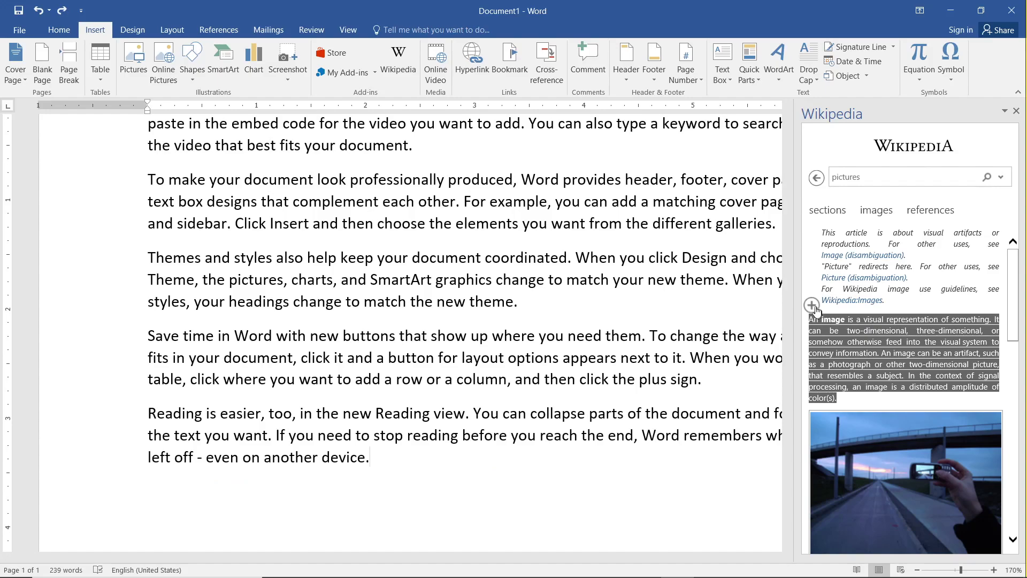
- Insert the selected Wikipedia paragraph with its source citation after the last sentence using the add-in, and start a new line below it
{"action": "left_click", "coordinate": [812, 306]}
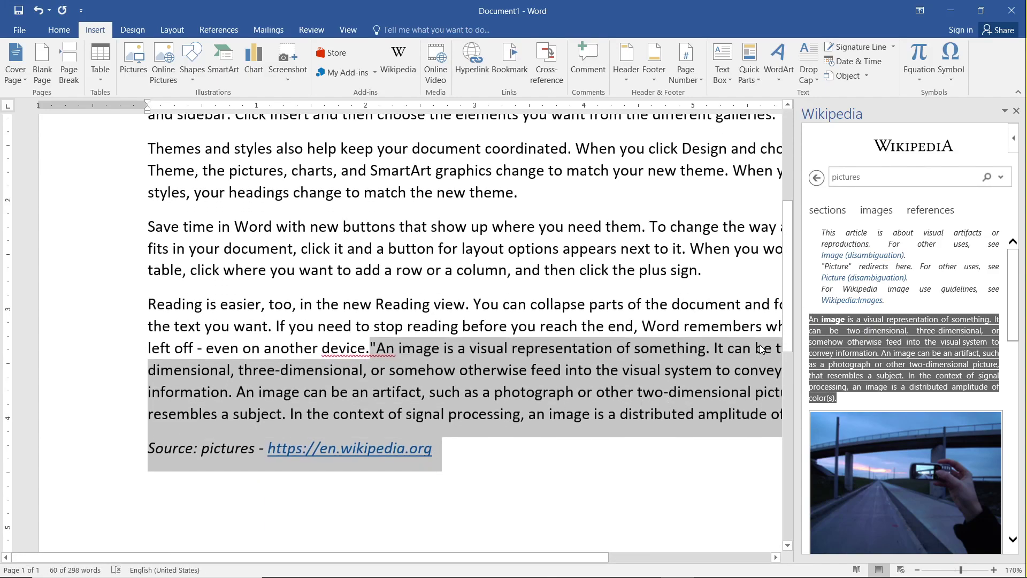
{"action": "scroll", "coordinate": [824, 338], "scroll_direction": "down", "scroll_amount": 5}
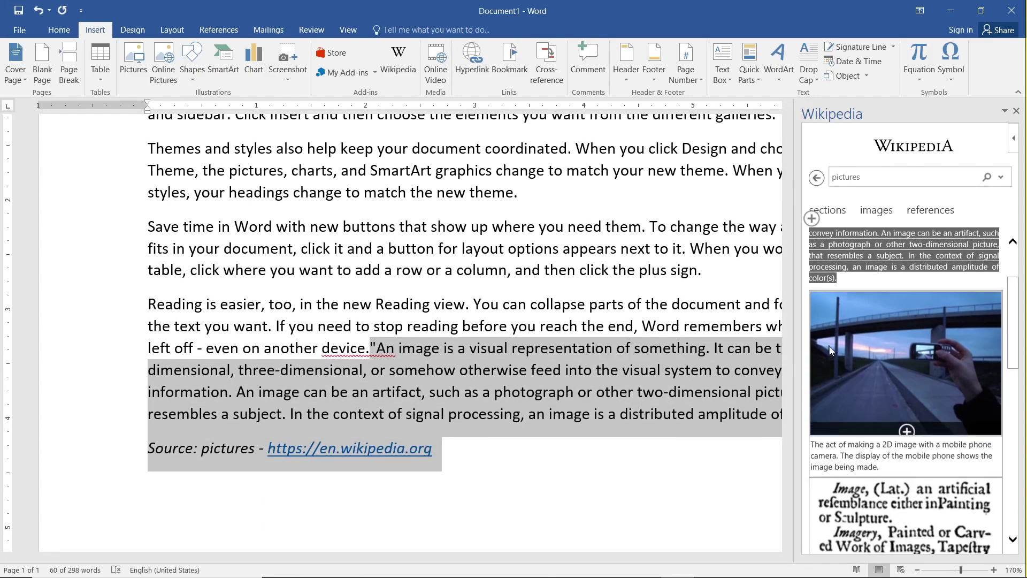
{"action": "scroll", "coordinate": [877, 348], "scroll_direction": "down", "scroll_amount": 5}
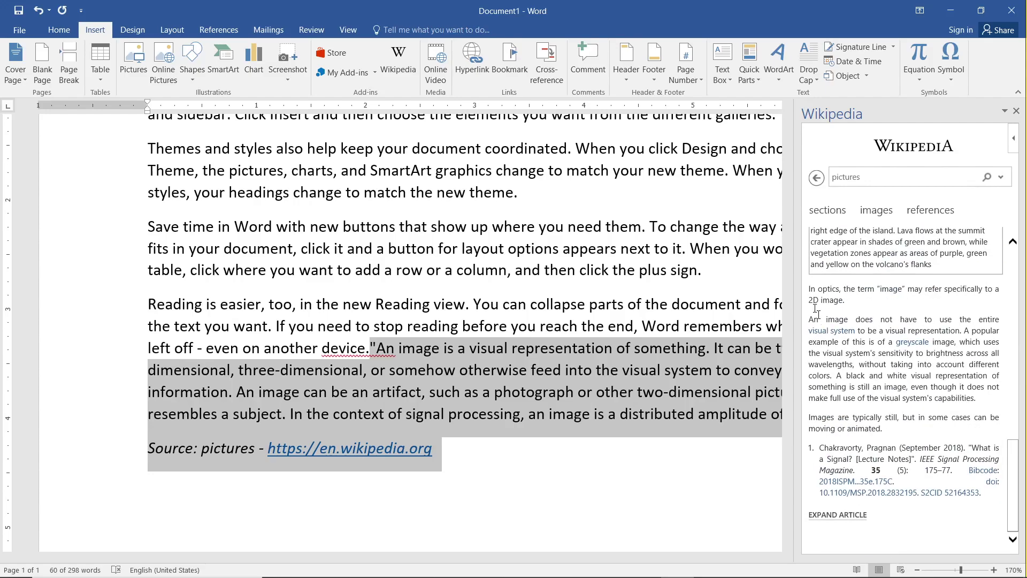
{"action": "scroll", "coordinate": [811, 311], "scroll_direction": "up", "scroll_amount": 5}
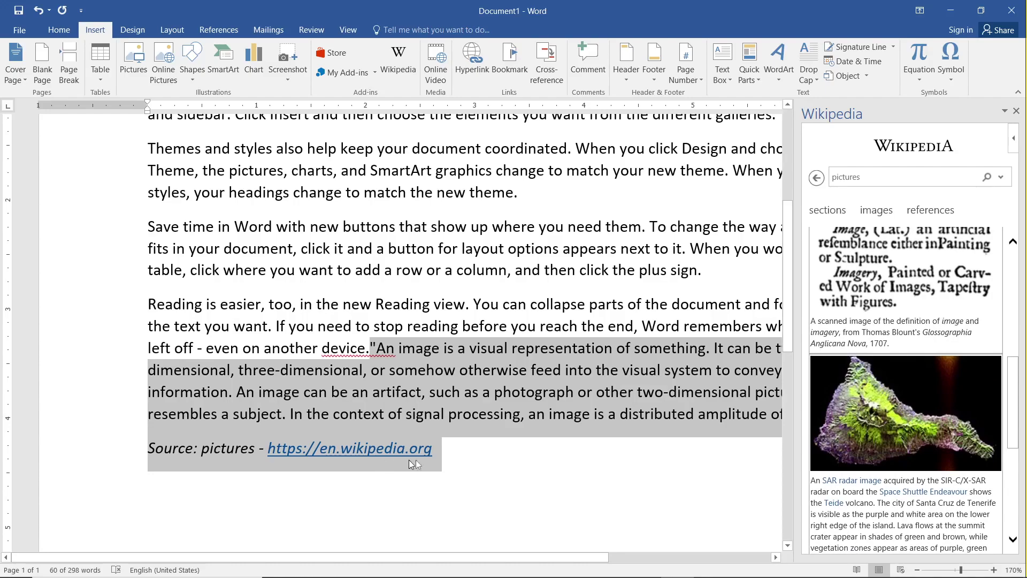
{"action": "left_click", "coordinate": [434, 458]}
{"action": "key", "text": "Return"}
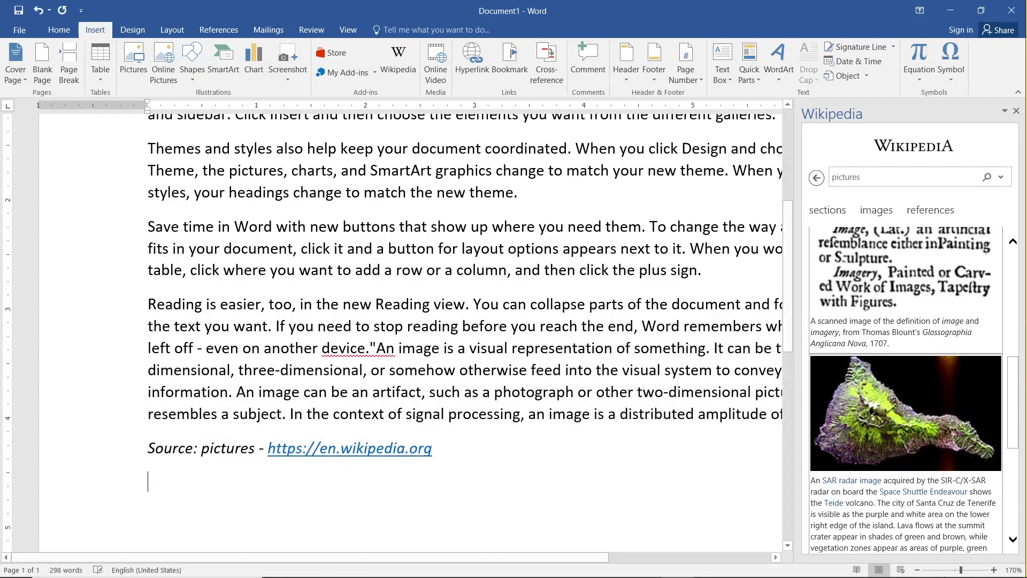
- Insert the SAR radar image of the Teide volcano with its source citation from the Wikipedia article below the quoted paragraph
{"action": "scroll", "coordinate": [901, 380], "scroll_direction": "down", "scroll_amount": 3}
{"action": "scroll", "coordinate": [902, 380], "scroll_direction": "up", "scroll_amount": 3}
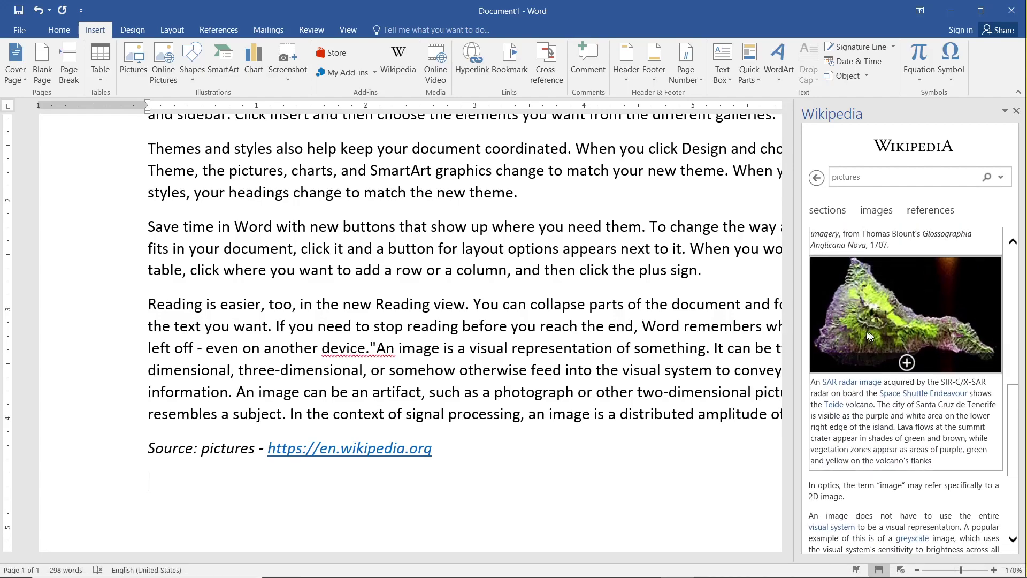
{"action": "scroll", "coordinate": [840, 421], "scroll_direction": "down", "scroll_amount": 2}
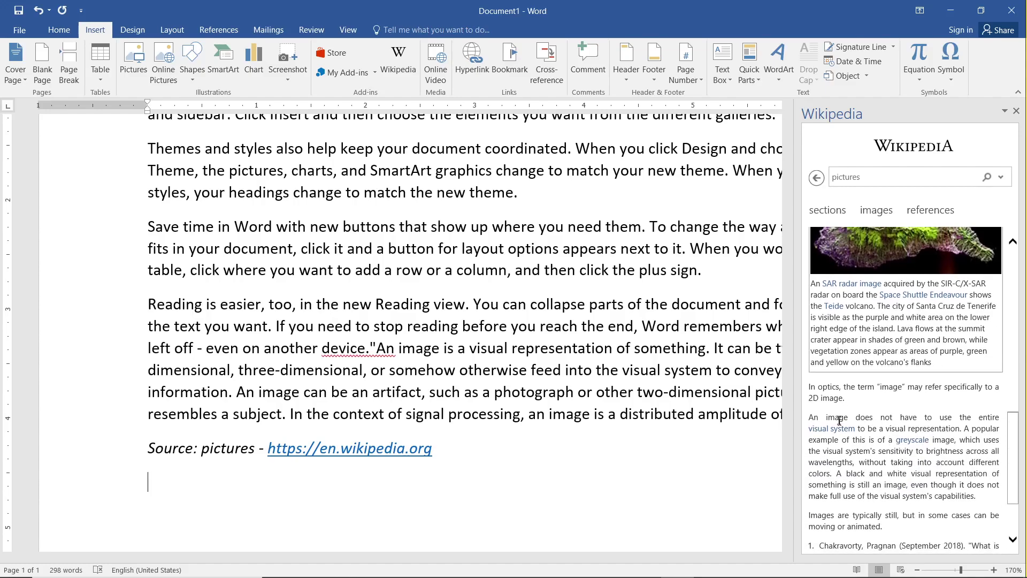
{"action": "left_click_drag", "start_coordinate": [812, 420], "coordinate": [877, 499]}
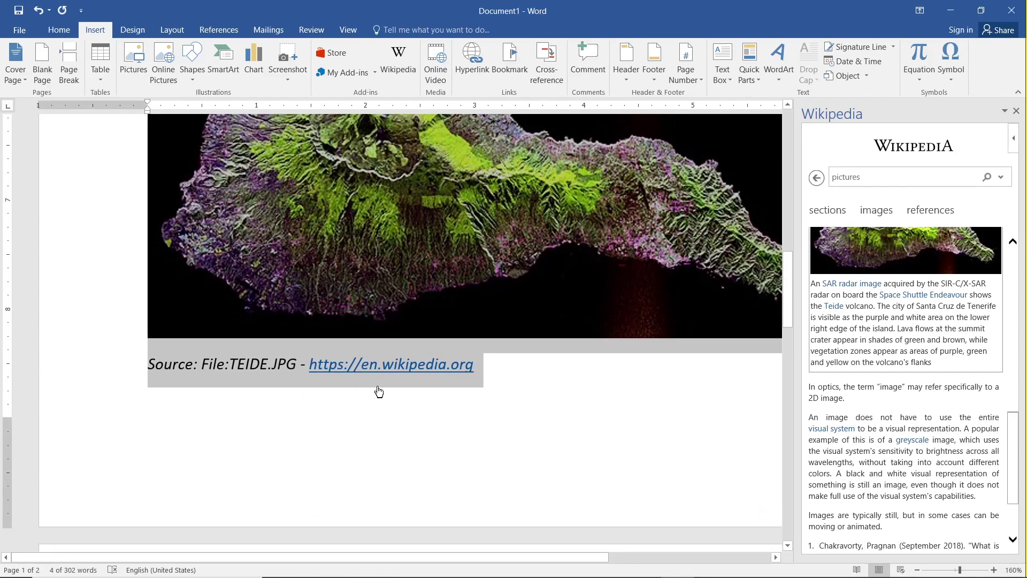
{"action": "scroll", "coordinate": [378, 392], "scroll_direction": "down", "scroll_amount": 3}
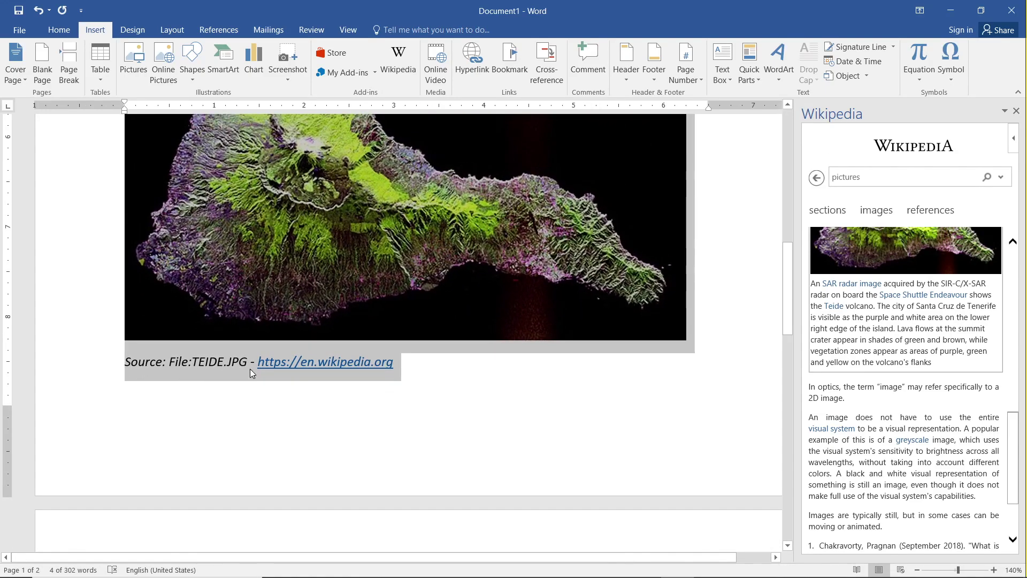
- Close the Wikipedia add-in, undo the Teide image insertion, and delete the quoted paragraph's last line together with its source line
{"action": "left_click", "coordinate": [1016, 111]}
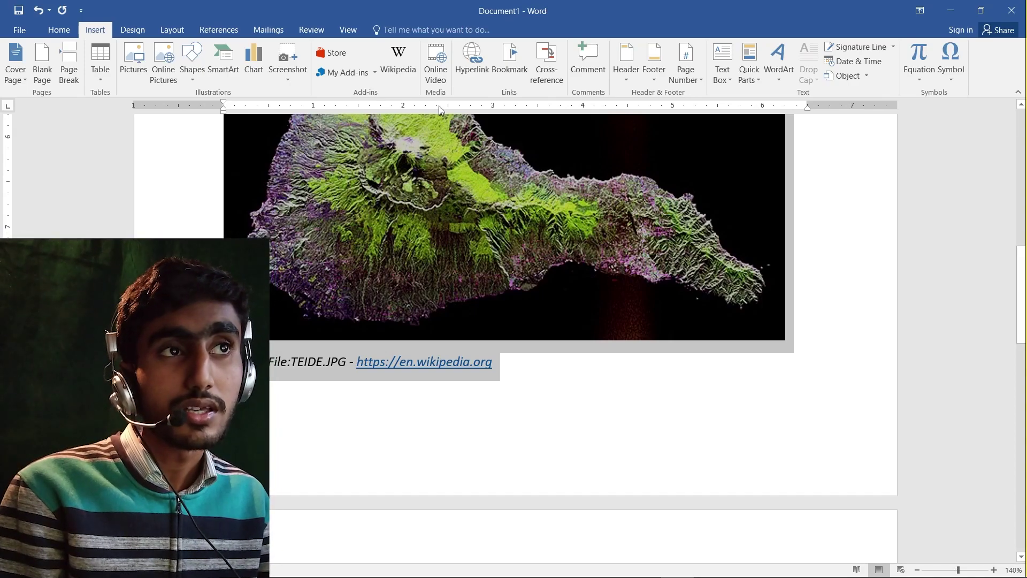
{"action": "scroll", "coordinate": [402, 217], "scroll_direction": "up", "scroll_amount": 6}
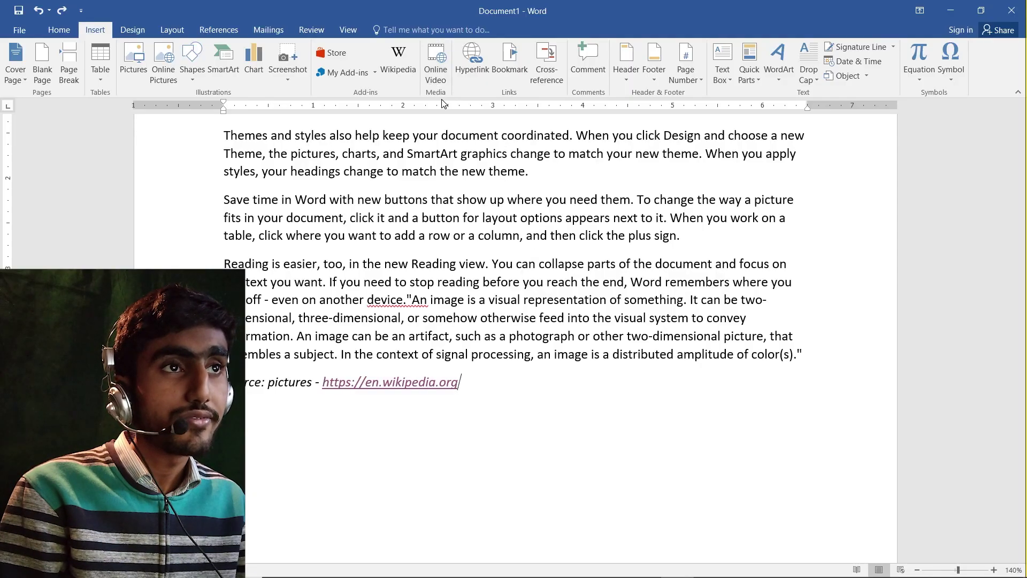
{"action": "left_click_drag", "start_coordinate": [438, 383], "coordinate": [227, 354]}
{"action": "key", "text": "BackSpace"}
{"action": "scroll", "coordinate": [423, 338], "scroll_direction": "down", "scroll_amount": 2}
{"action": "scroll", "coordinate": [423, 339], "scroll_direction": "down", "scroll_amount": 1}
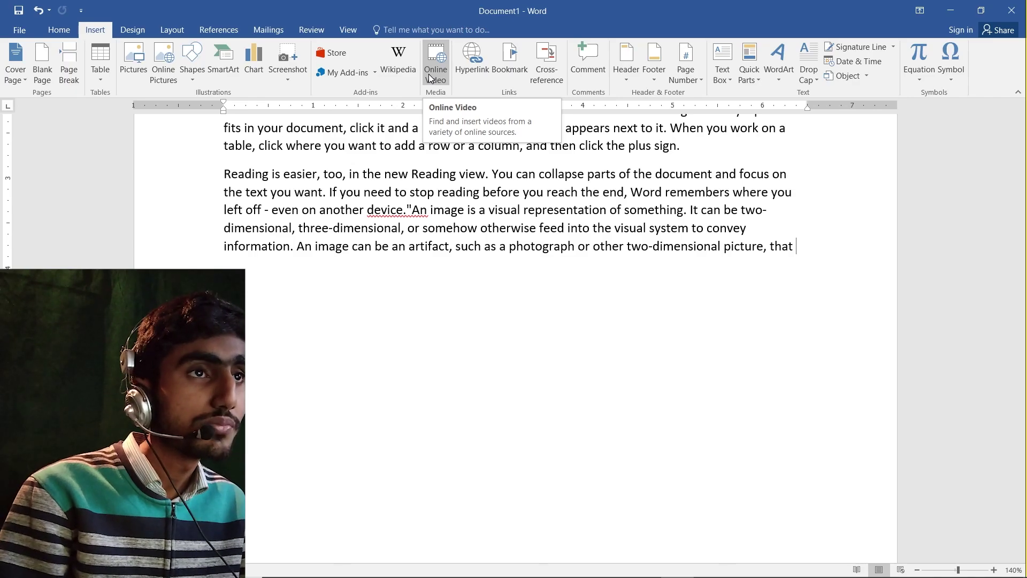
- Search YouTube for "Learning with khubaib" as an online video and insert the first result at the end of the document
{"action": "left_click", "coordinate": [431, 78]}
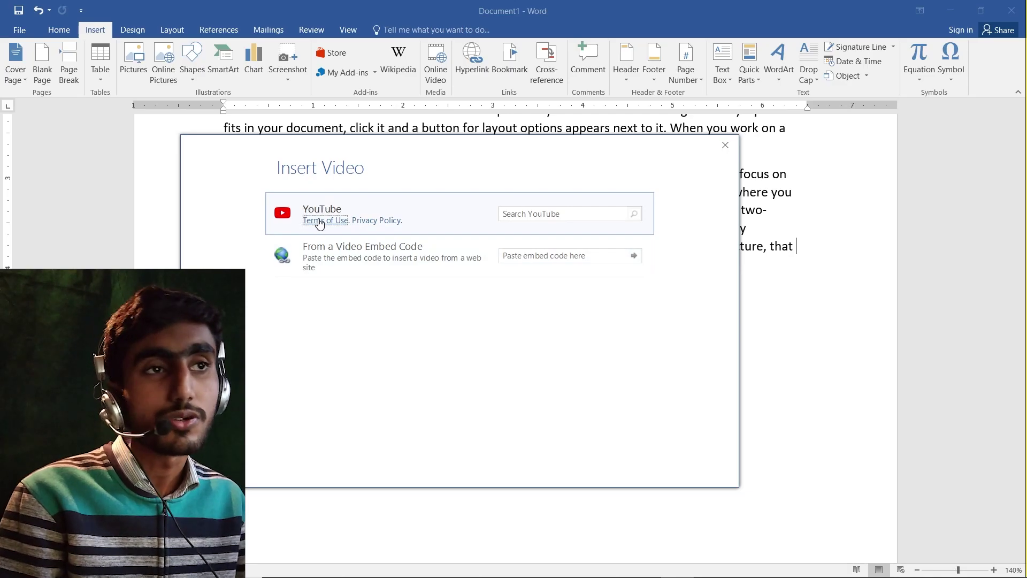
{"action": "left_click", "coordinate": [579, 218]}
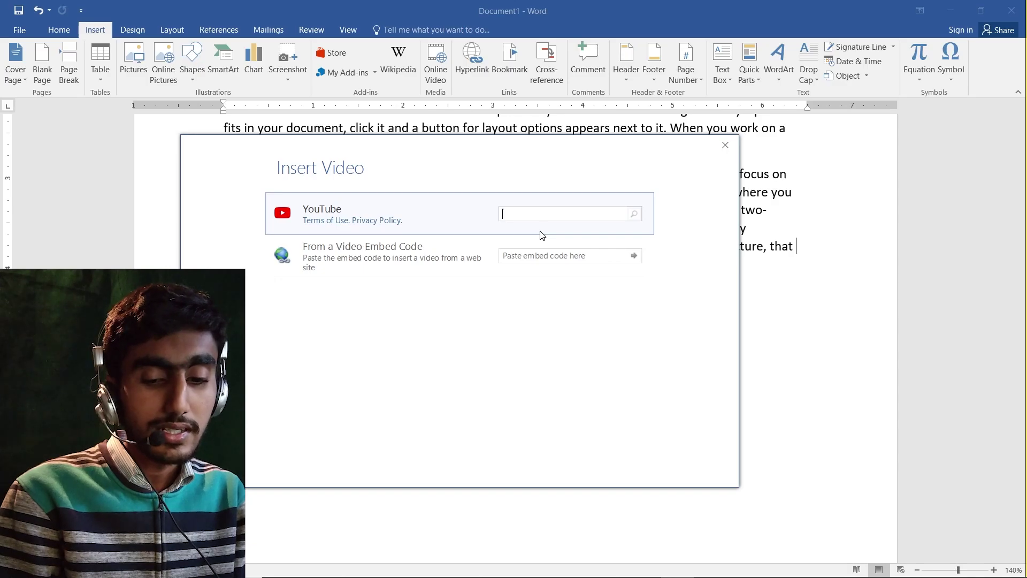
{"action": "type", "text": "Learning with khubaib"}
{"action": "key", "text": "Return"}
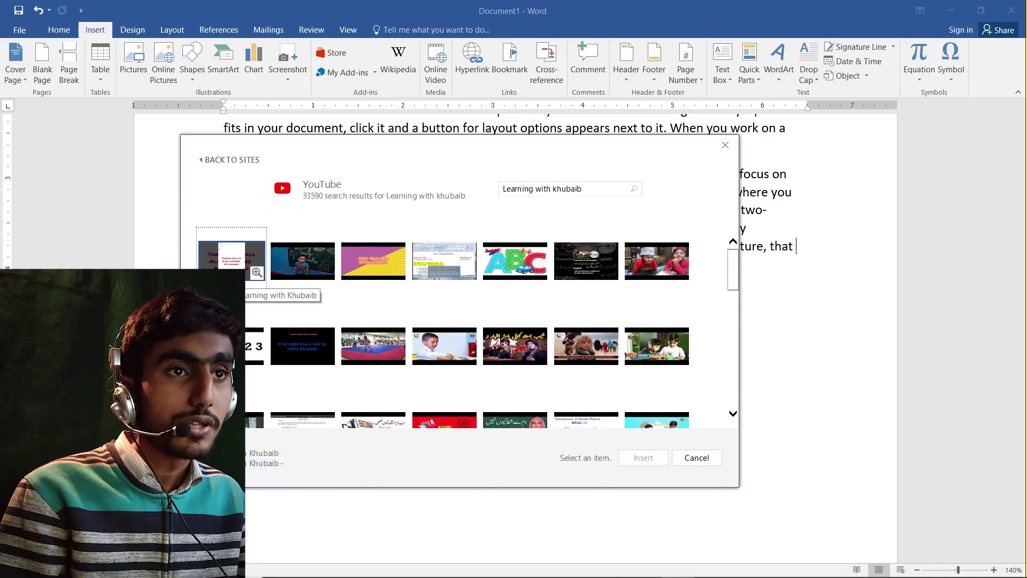
{"action": "left_click", "coordinate": [238, 273]}
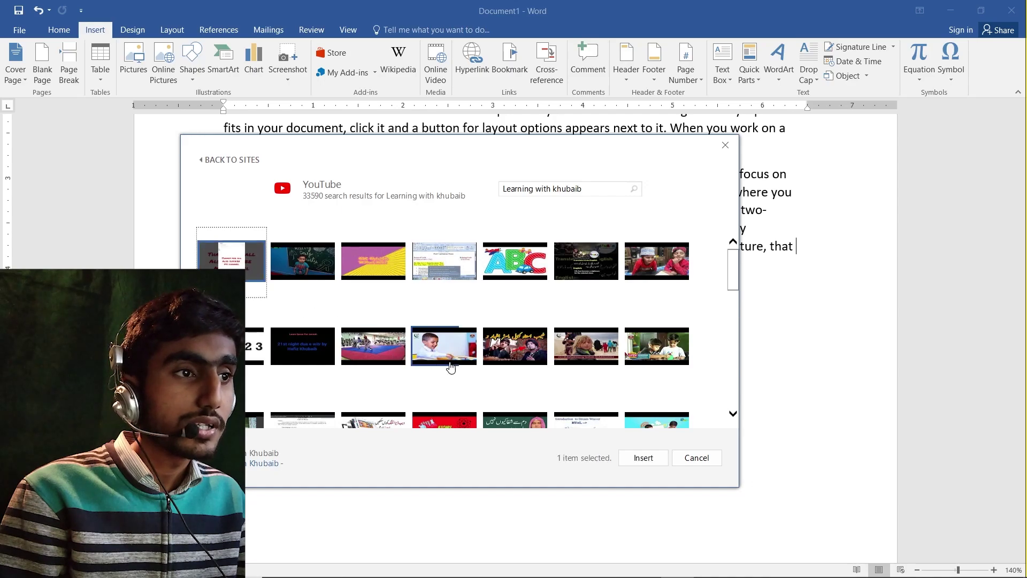
{"action": "left_click", "coordinate": [647, 463]}
{"action": "scroll", "coordinate": [453, 341], "scroll_direction": "down", "scroll_amount": 3}
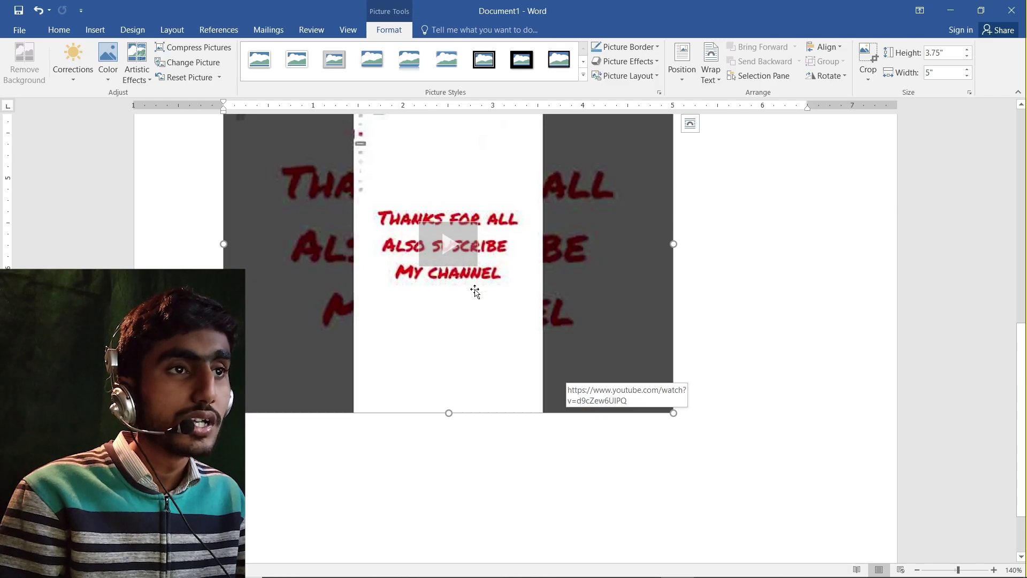
- Play the inserted YouTube video inside the document, unmute it, adjust its volume, and close the player
{"action": "left_click", "coordinate": [448, 249]}
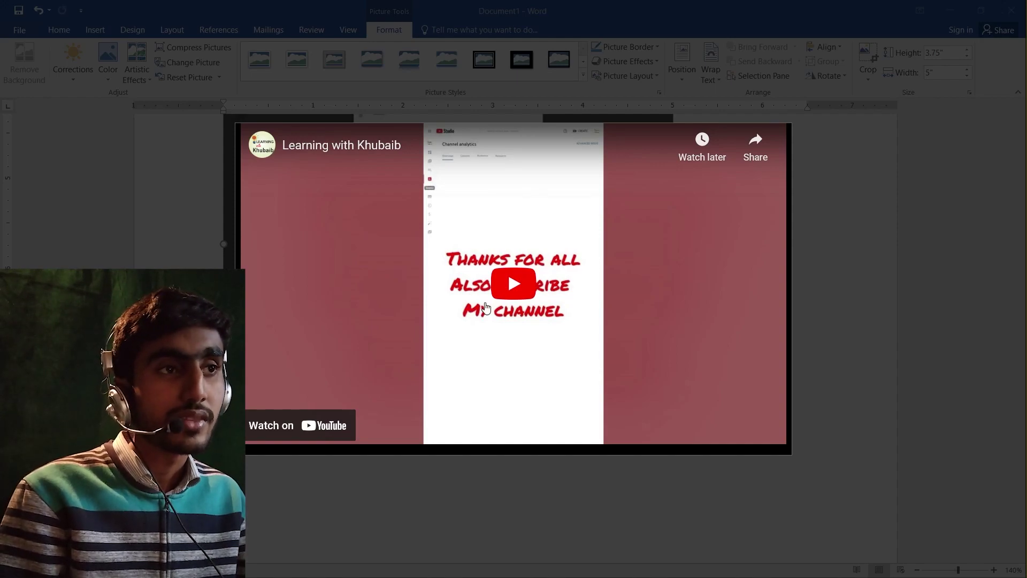
{"action": "left_click", "coordinate": [514, 289]}
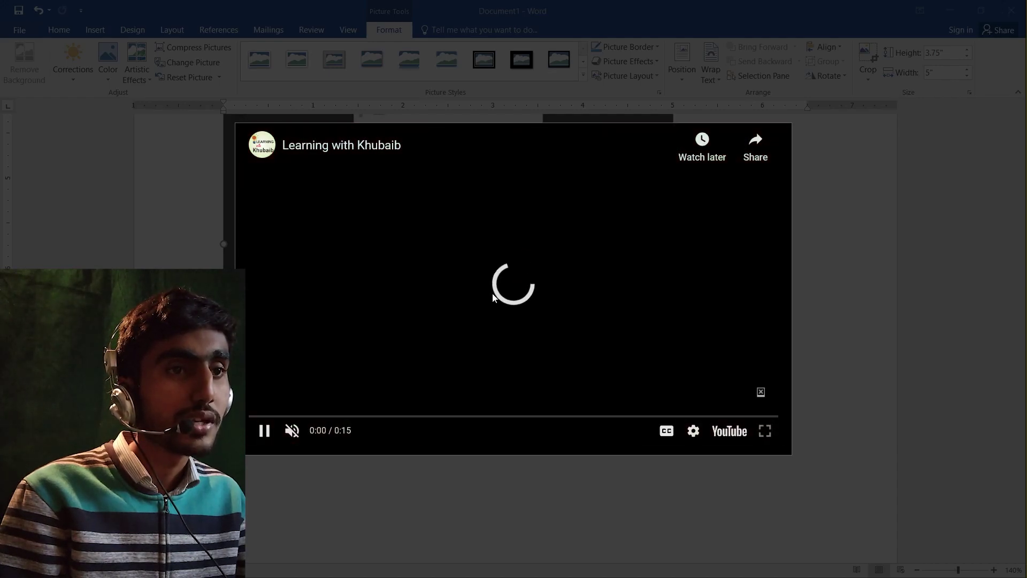
{"action": "left_click", "coordinate": [305, 431]}
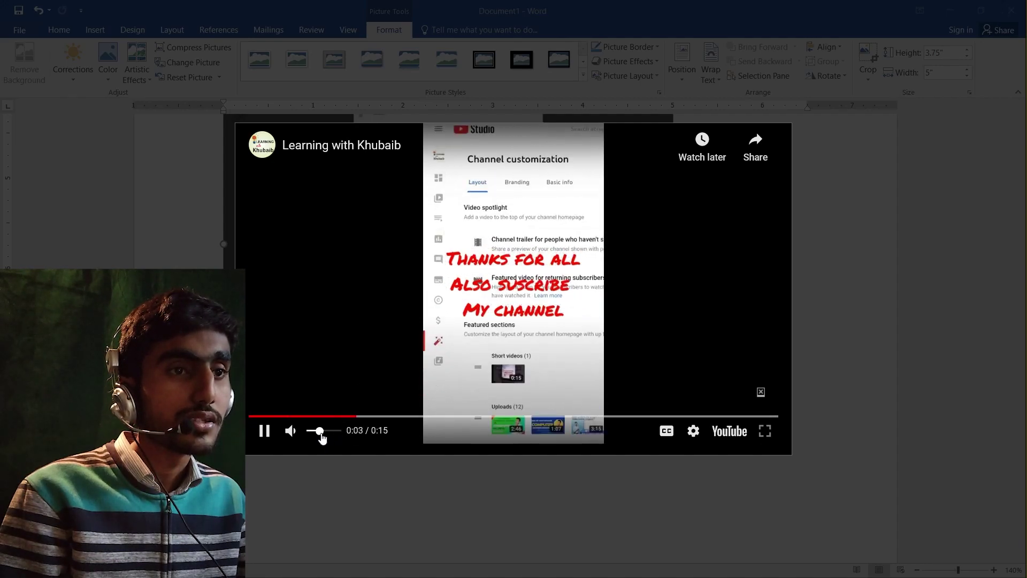
{"action": "left_click", "coordinate": [291, 431]}
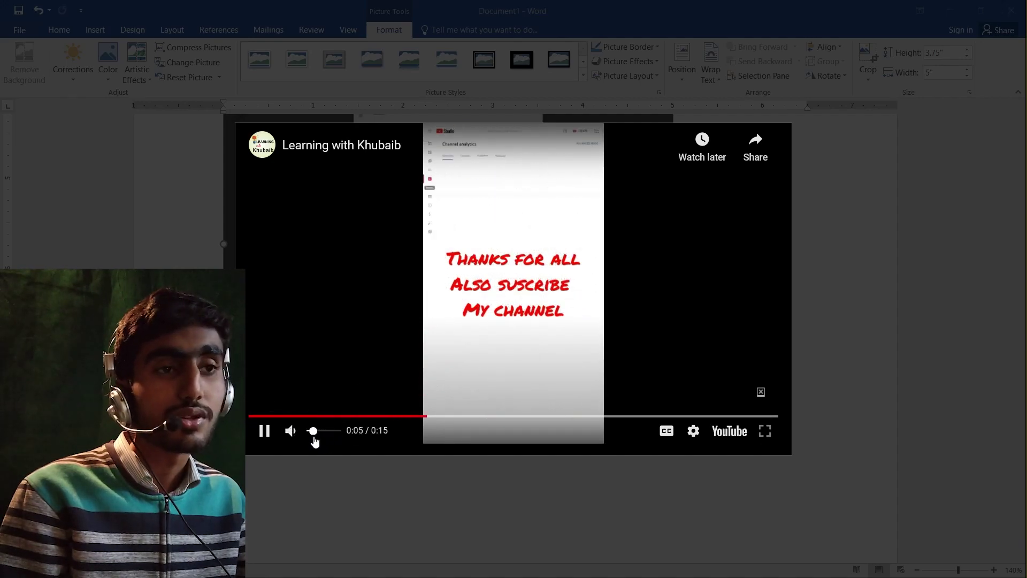
{"action": "left_click", "coordinate": [802, 423]}
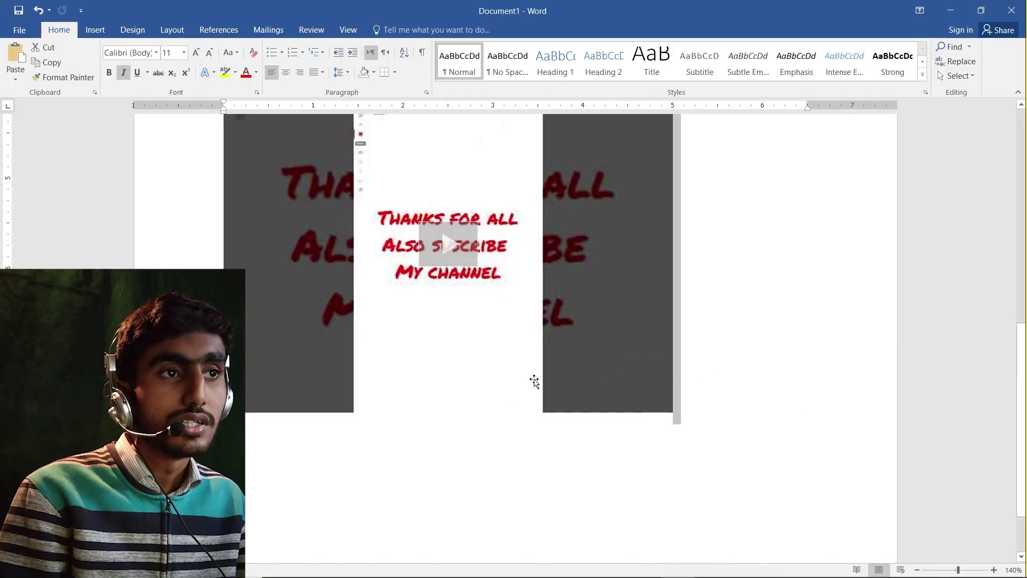
{"action": "scroll", "coordinate": [540, 375], "scroll_direction": "up", "scroll_amount": 5}
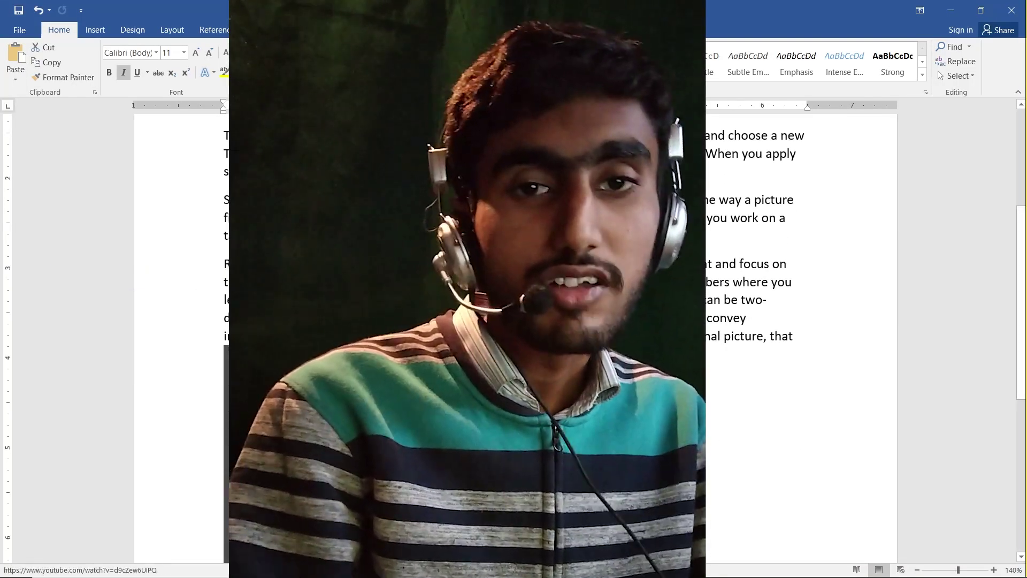